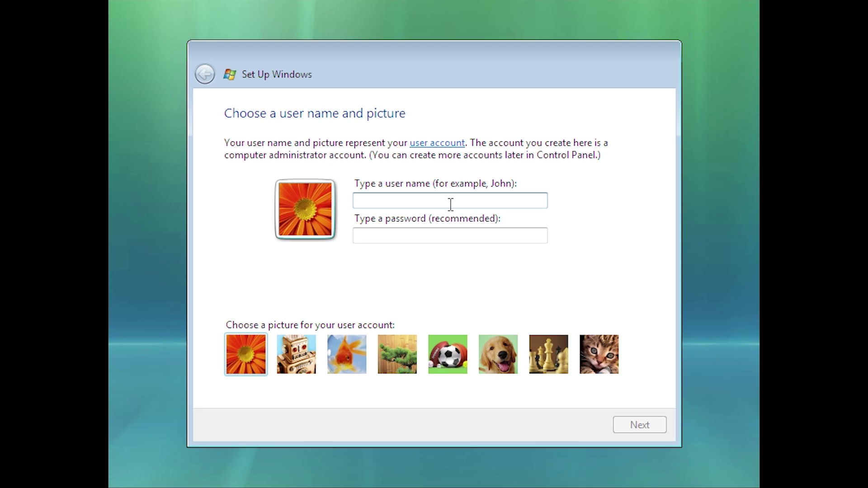
Step: Create the administrator account by entering the user name, leaving the password blank and choosing the goldfish picture
type("michael")
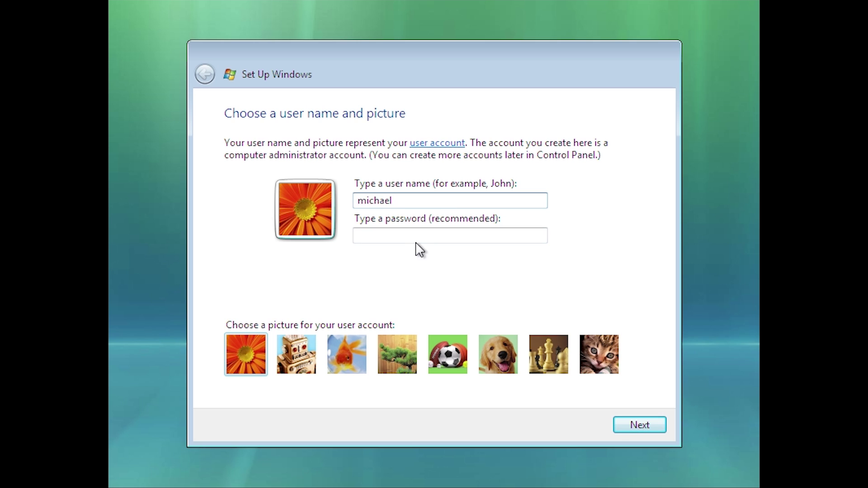
left_click(351, 358)
left_click(653, 431)
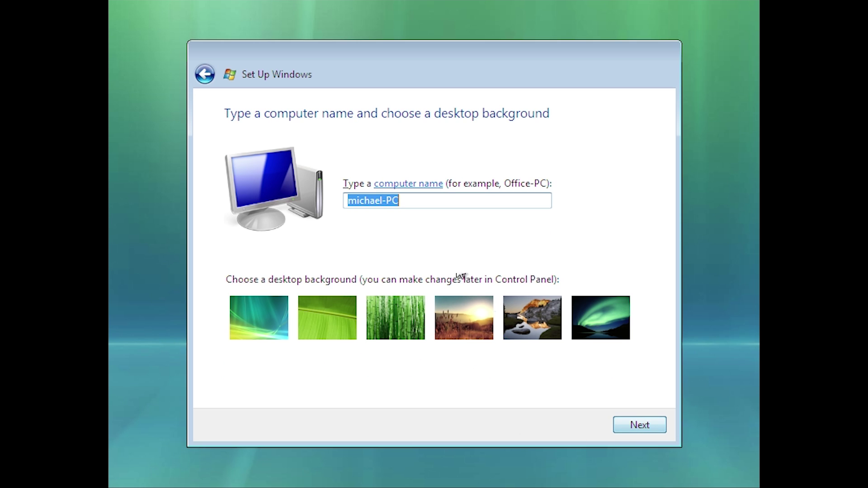
Step: Name the computer vista and choose the bamboo forest desktop background
key("BackSpace")
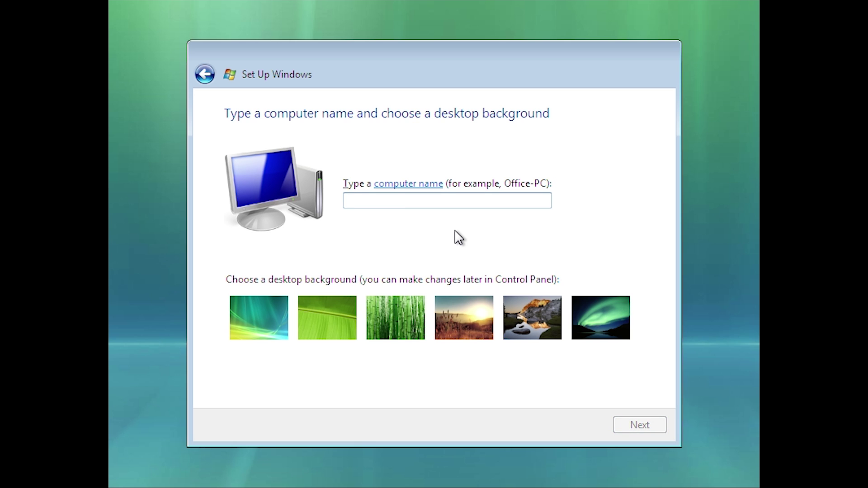
type("vista")
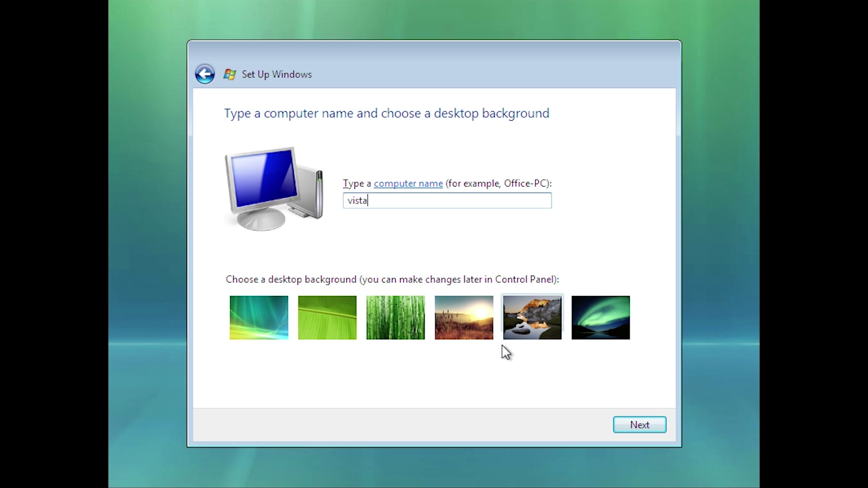
left_click(396, 342)
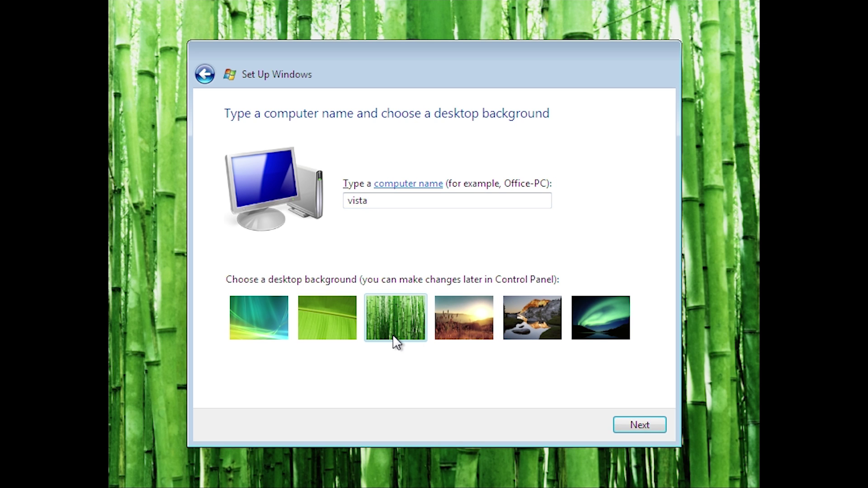
left_click(635, 420)
Step: Complete the remaining Windows setup pages and start Windows
left_click(346, 318)
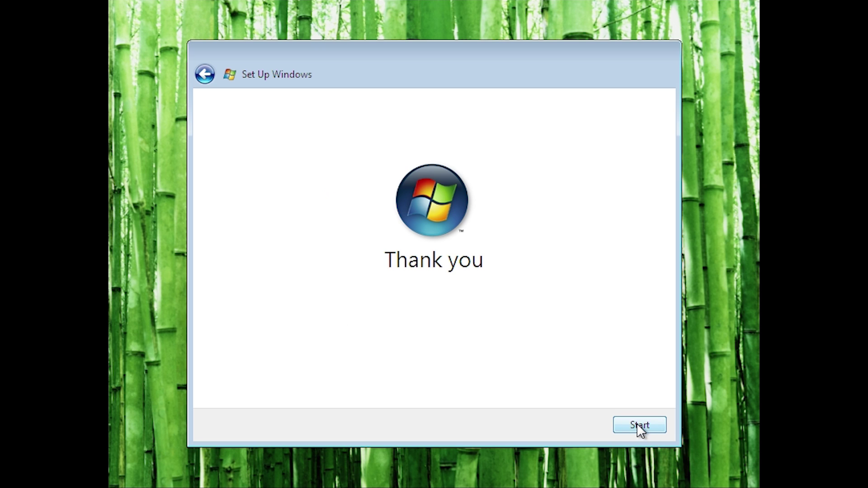
left_click(638, 426)
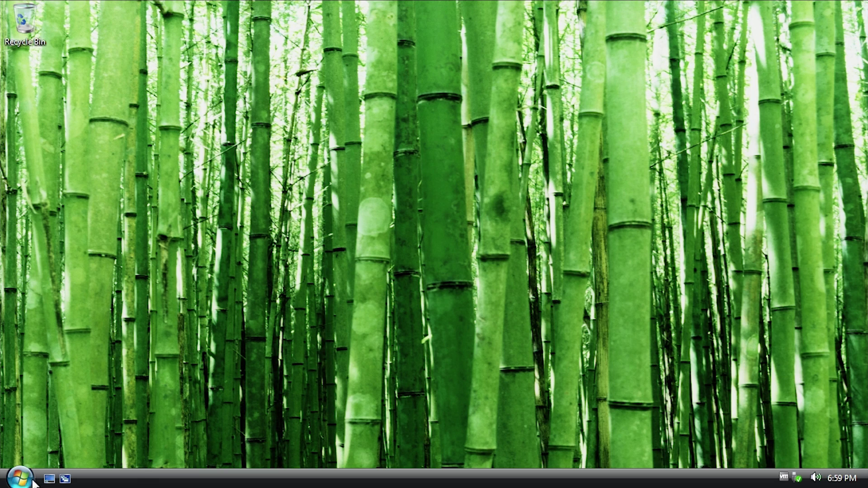
left_click(19, 478)
left_click(357, 245)
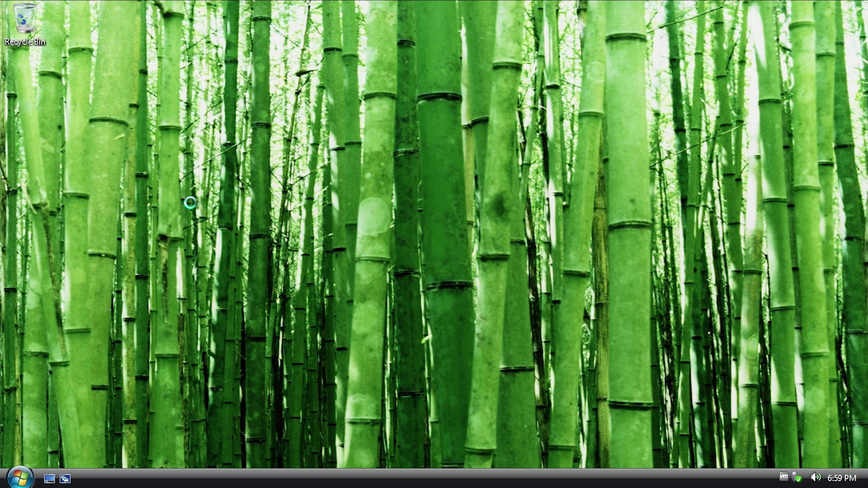
Step: Change the window color scheme to Windows Aero in the desktop personalization settings
right_click(190, 202)
left_click(229, 319)
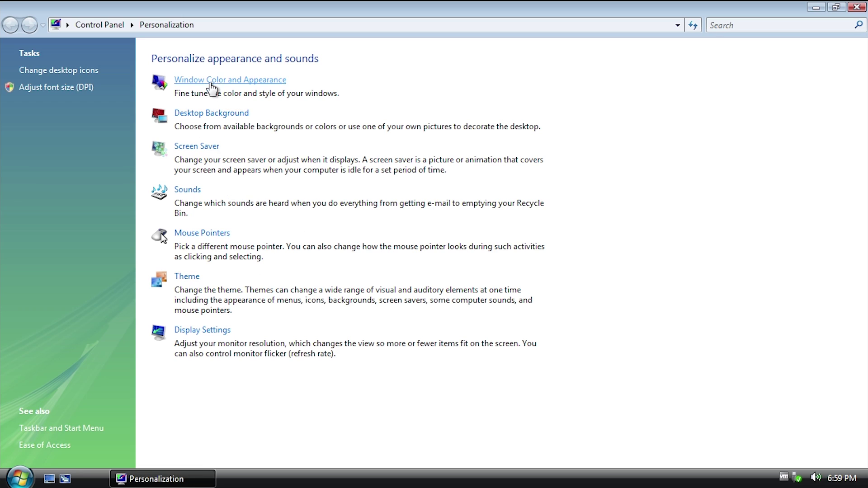
left_click(209, 81)
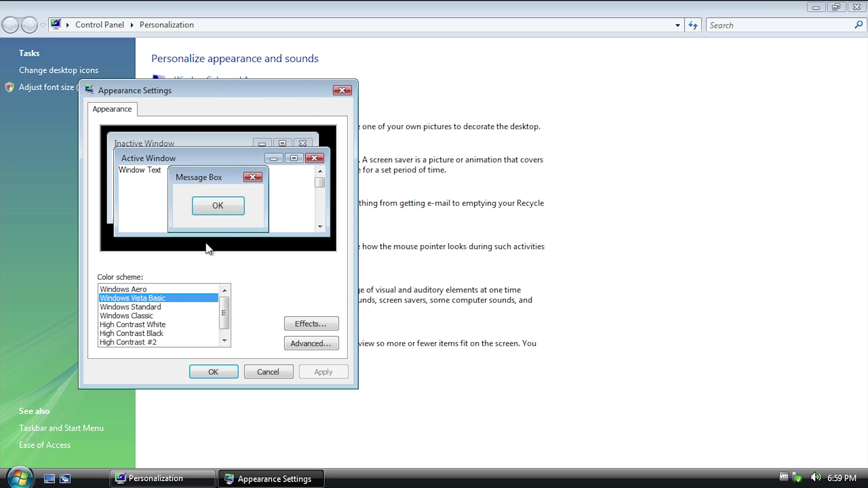
left_click(149, 290)
left_click(323, 373)
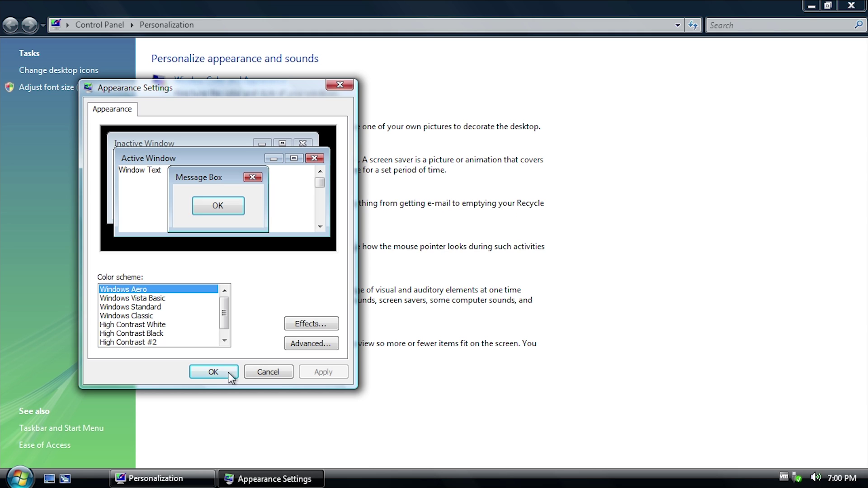
left_click(216, 378)
Step: Restore the Personalization window to a smaller size, move it across the desktop and close it
left_click(822, 10)
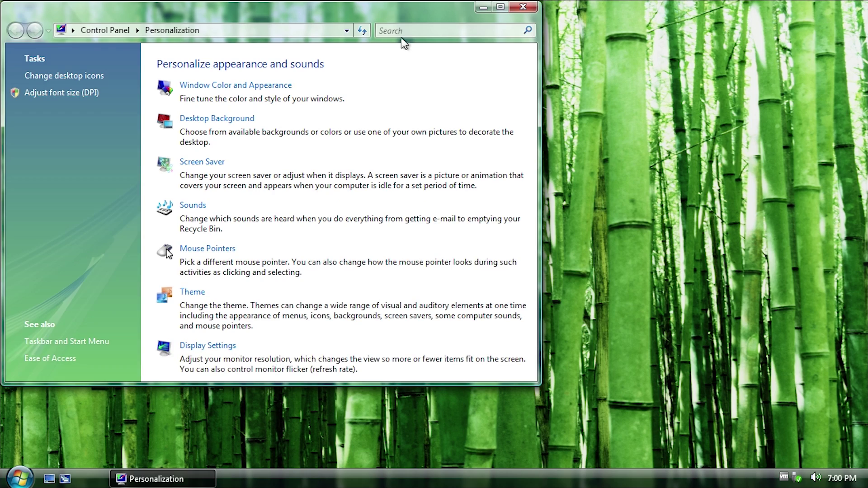
left_click_drag(379, 21, 552, 55)
left_click(697, 55)
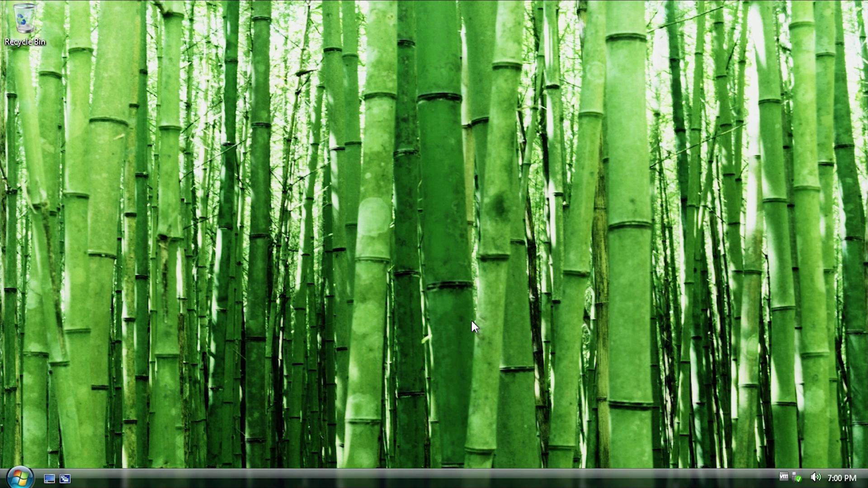
Step: Try to launch the pinned Internet program and decline removing it from the list
left_click(19, 478)
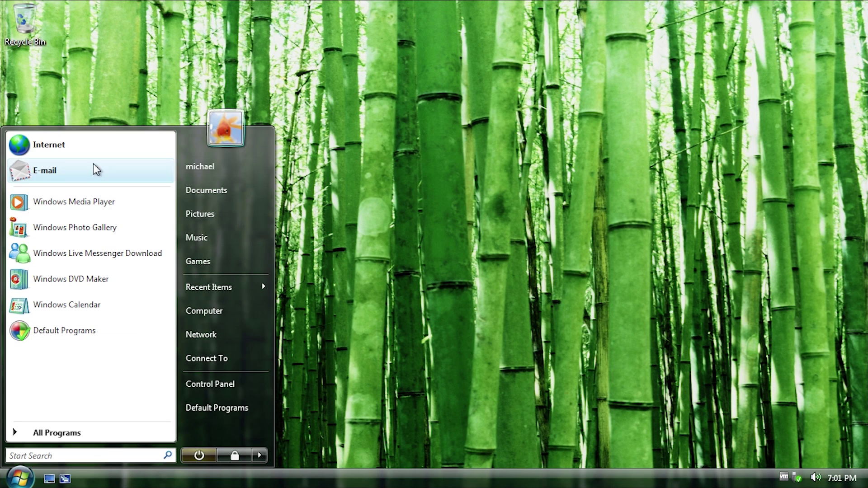
left_click(71, 433)
left_click(71, 433)
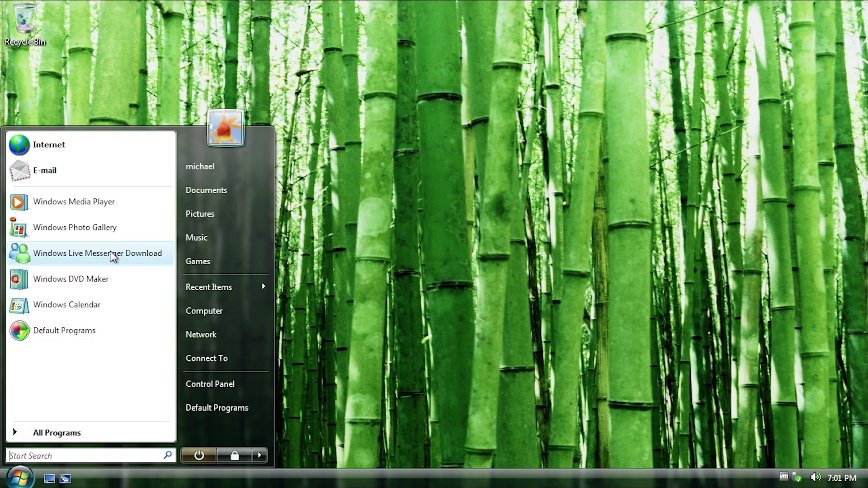
left_click(62, 149)
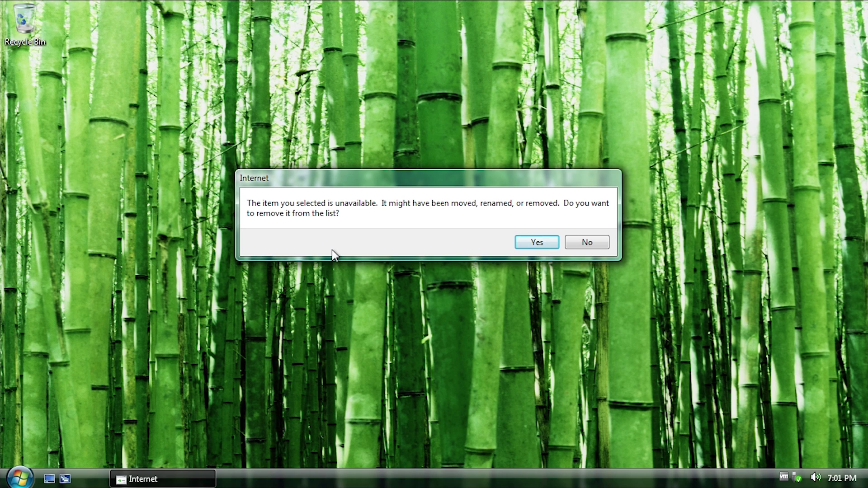
left_click(589, 243)
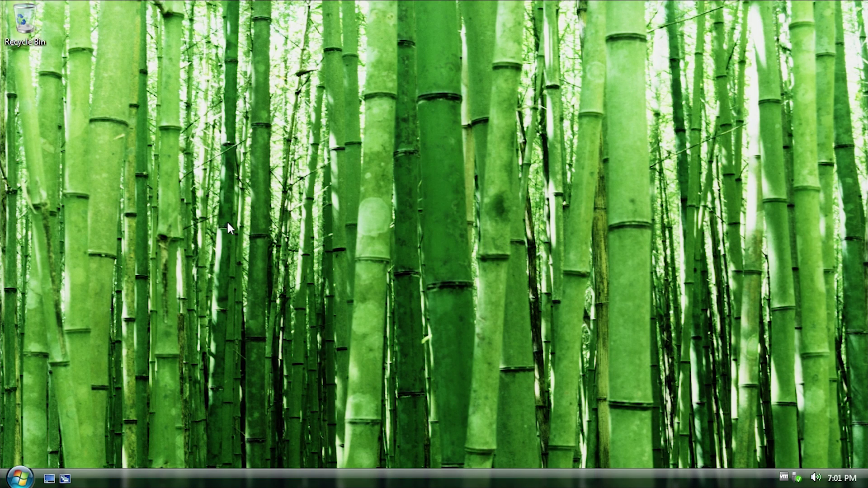
Step: Try to launch the pinned E-mail program and decline removing it from the list
left_click(20, 478)
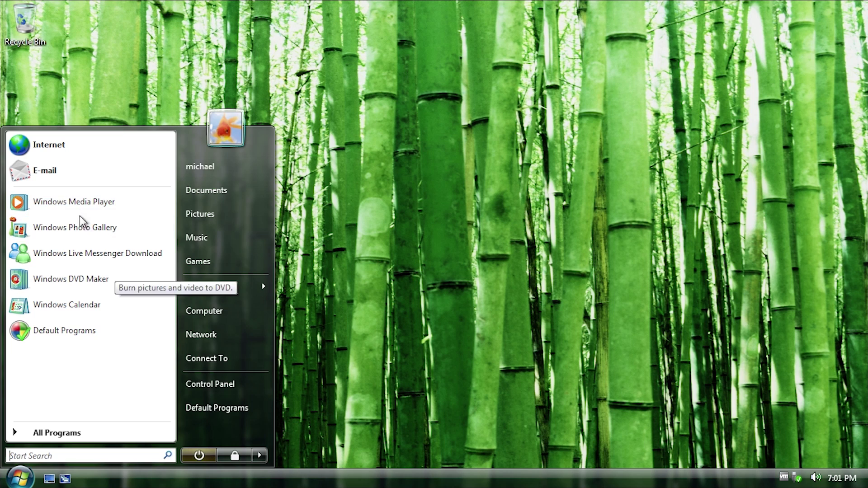
left_click(64, 172)
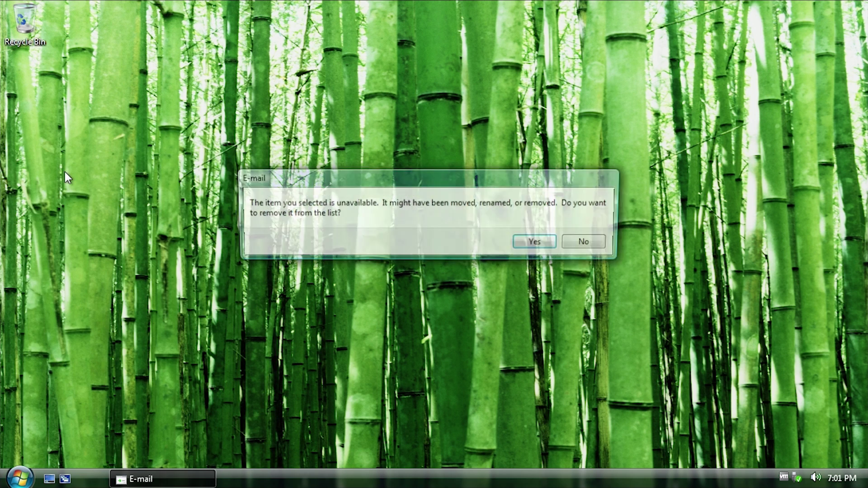
left_click(585, 244)
Step: Examine the list of all installed programs, including the Accessories, Extras and Upgrades and Games folders
left_click(20, 477)
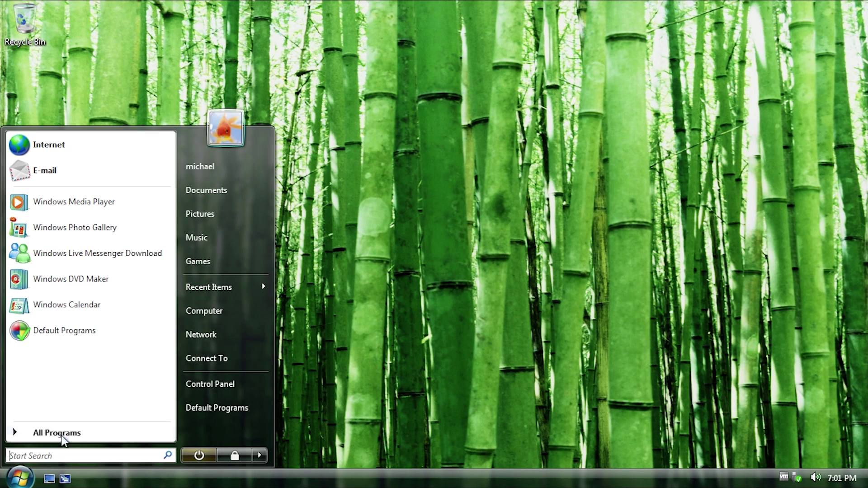
left_click(90, 427)
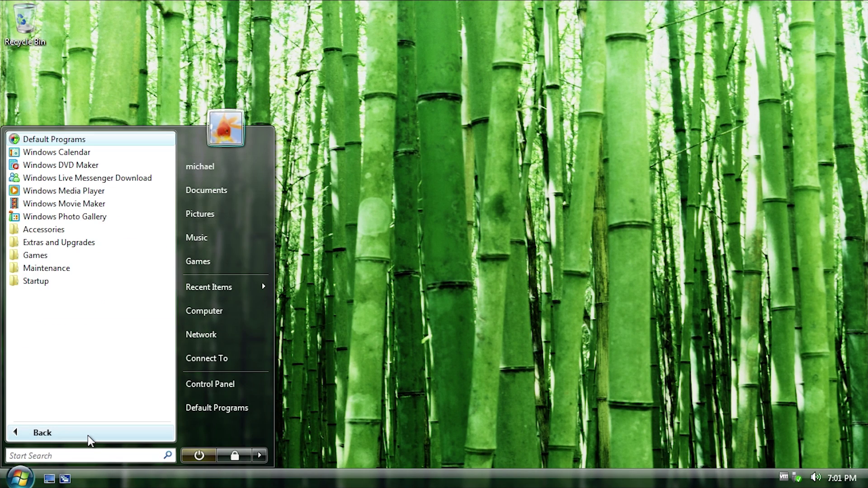
left_click(62, 232)
left_click(62, 230)
left_click(64, 245)
left_click(62, 245)
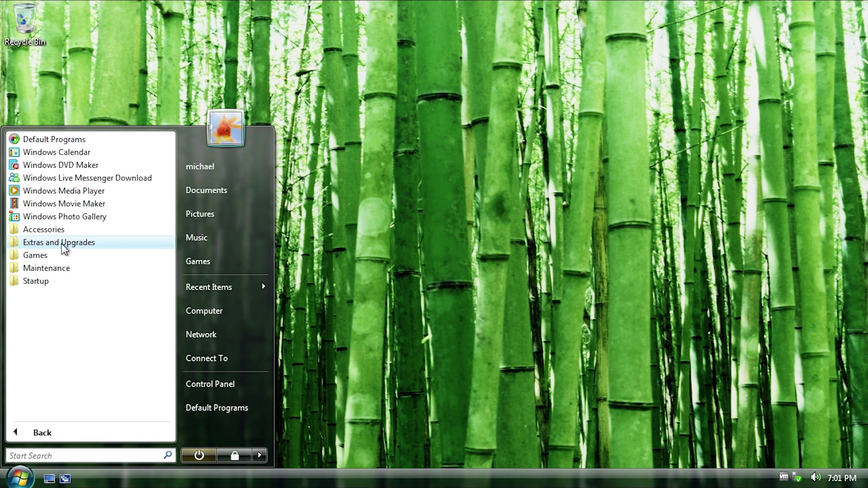
left_click(59, 256)
left_click(58, 257)
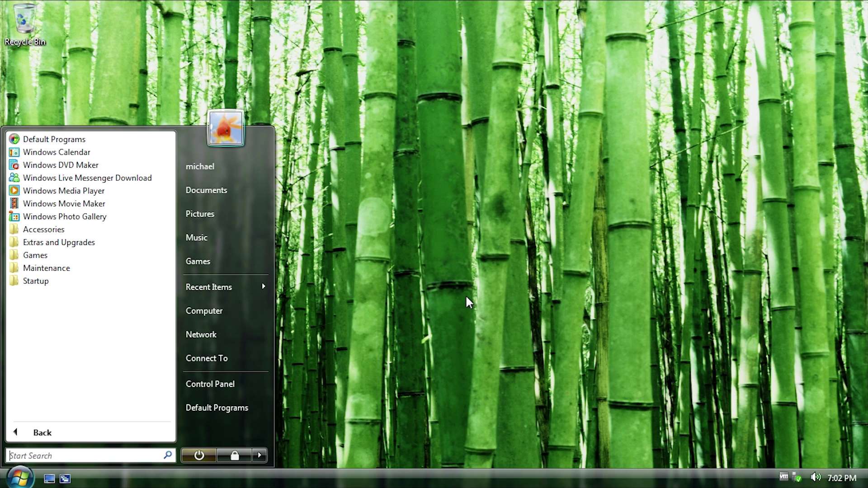
key("Escape")
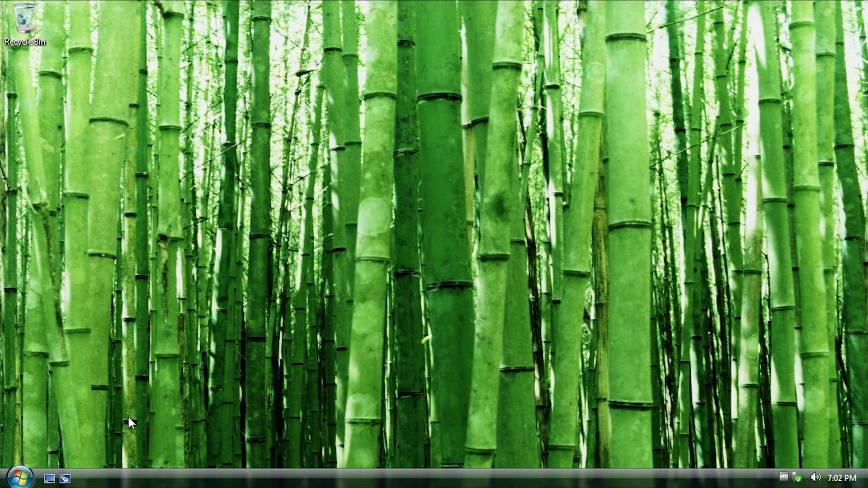
Step: Launch Windows Movie Maker from the list of all programs to view it, and close it
left_click(19, 477)
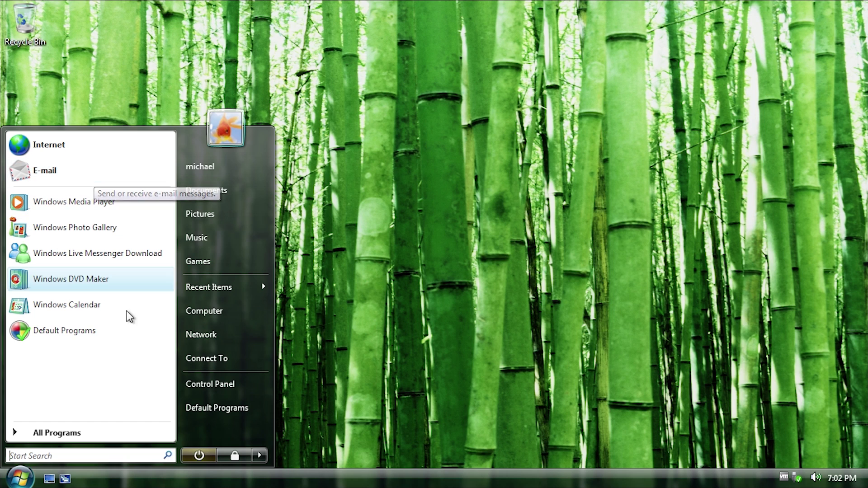
left_click(87, 433)
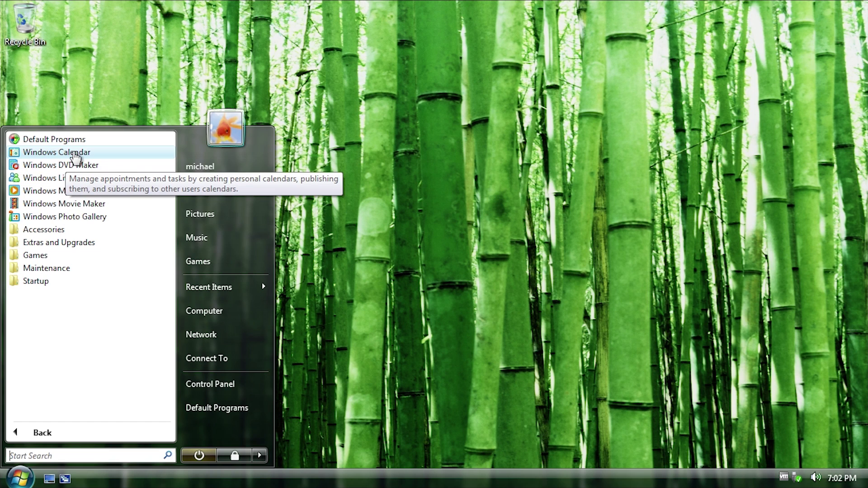
left_click(108, 204)
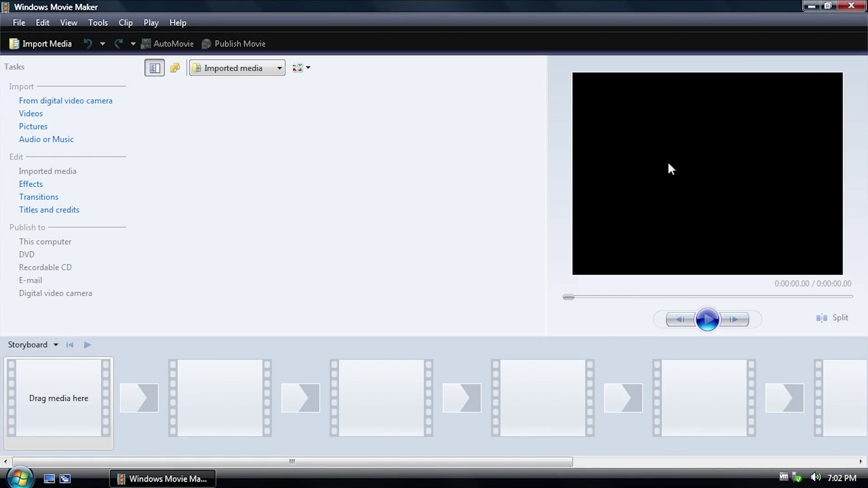
left_click(859, 7)
Step: Expand the Accessories folder in the programs list and examine its System Tools and Tablet PC subfolders
left_click(18, 477)
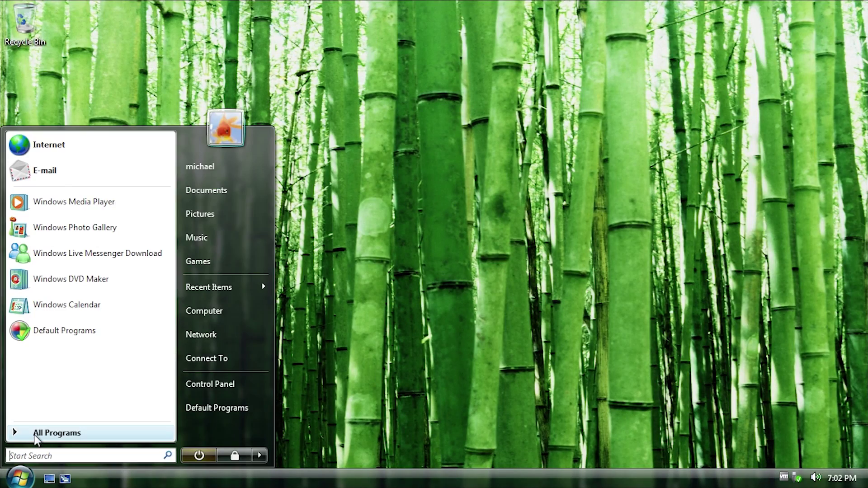
left_click(27, 433)
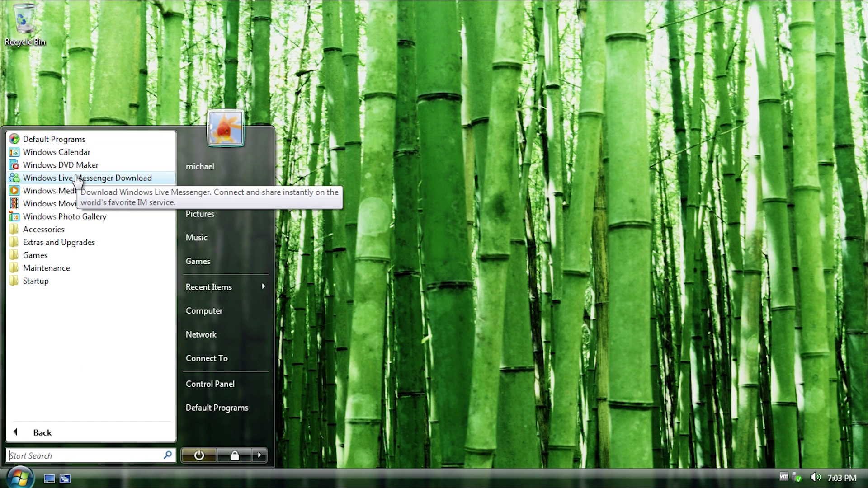
left_click(72, 229)
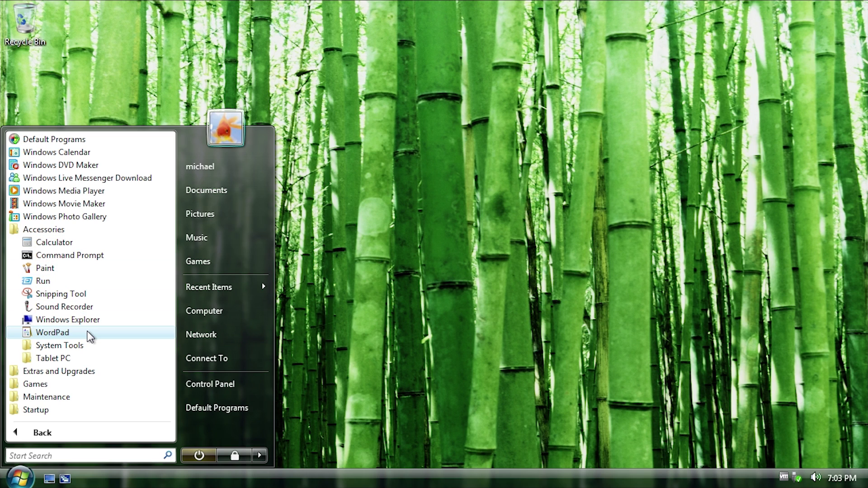
left_click(90, 347)
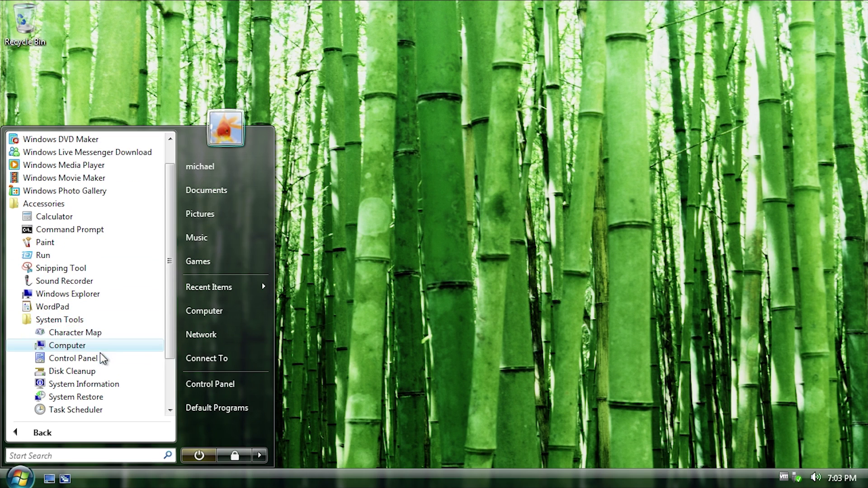
scroll(100, 357, "down", 1)
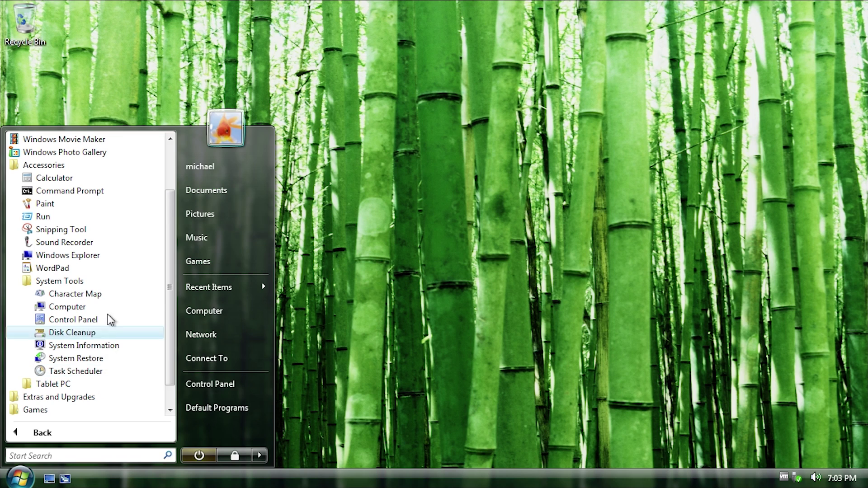
left_click(88, 383)
scroll(111, 407, "down", 1)
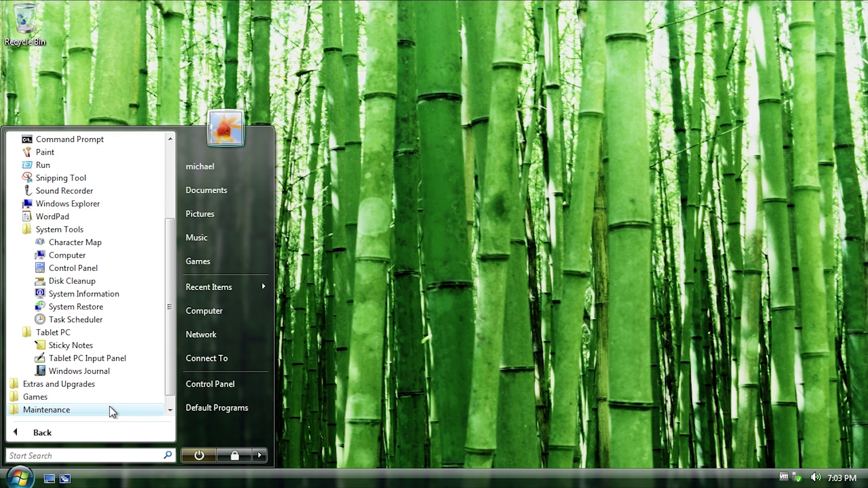
Step: Open Windows Journal from the Tablet PC tools and dismiss the offer to install the Journal Note Writer print driver
left_click(116, 372)
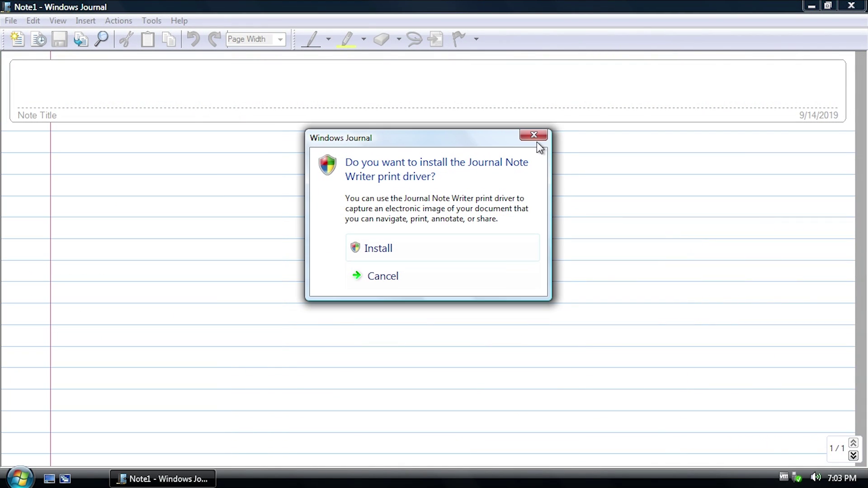
left_click(534, 135)
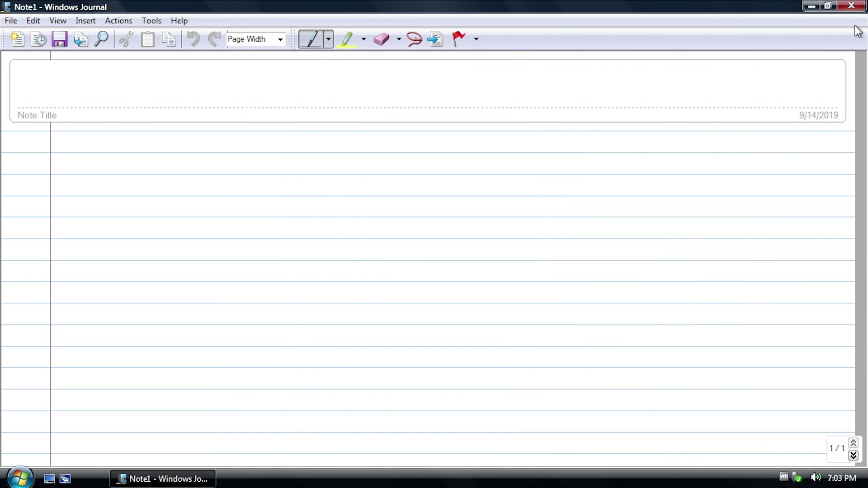
Step: Close Windows Journal, reopen the list of all programs and examine the Accessories folder and its Tablet PC subfolder
left_click(851, 6)
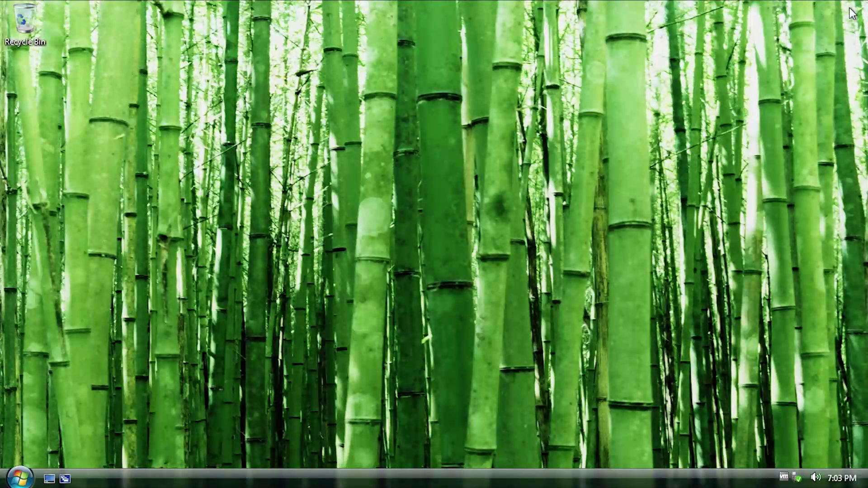
left_click(16, 480)
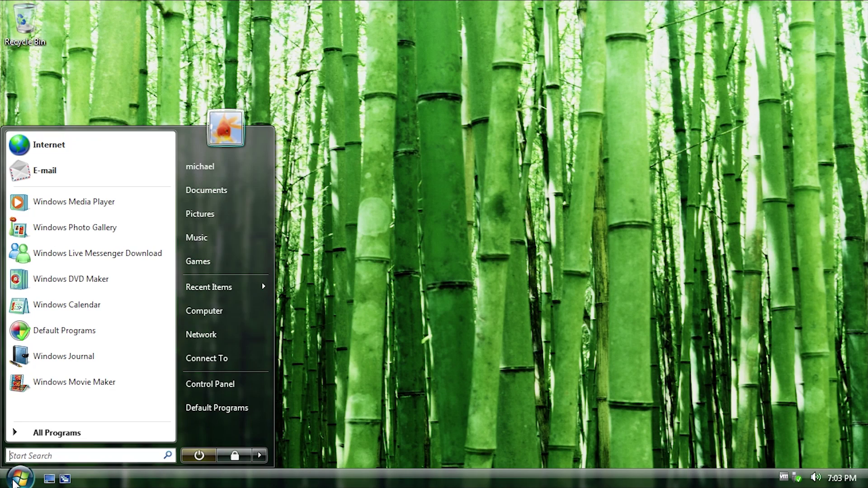
left_click(56, 433)
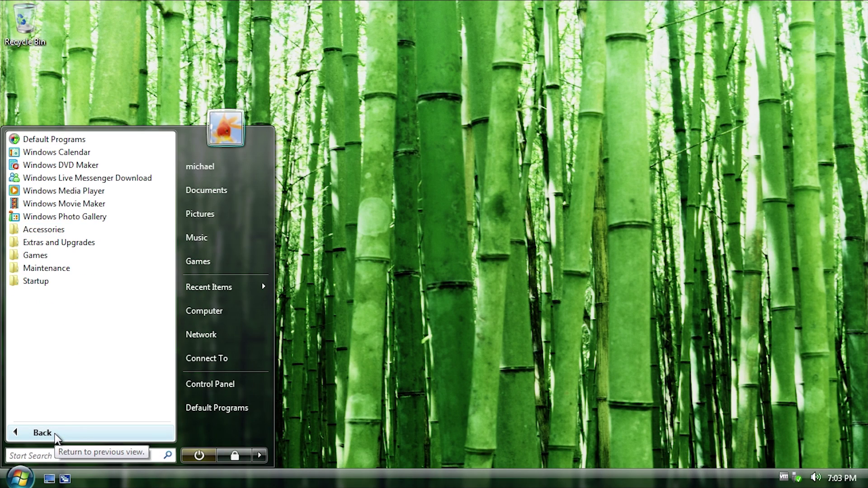
left_click(49, 229)
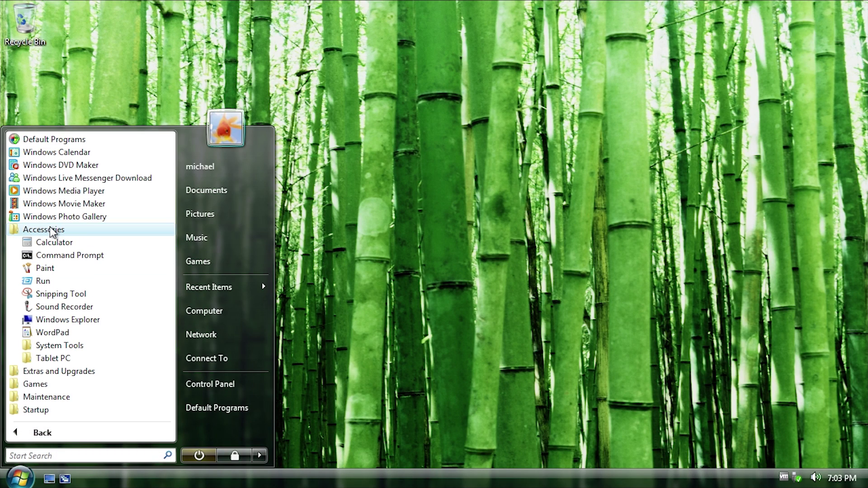
left_click(64, 358)
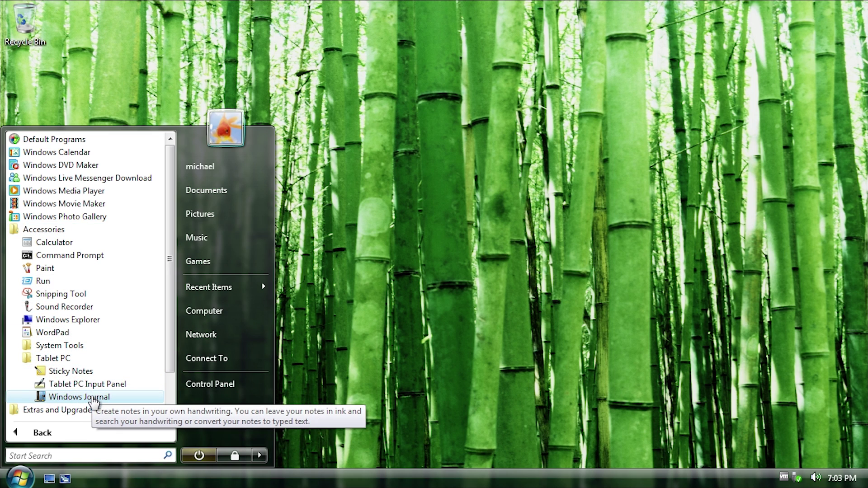
scroll(88, 393, "down", 1)
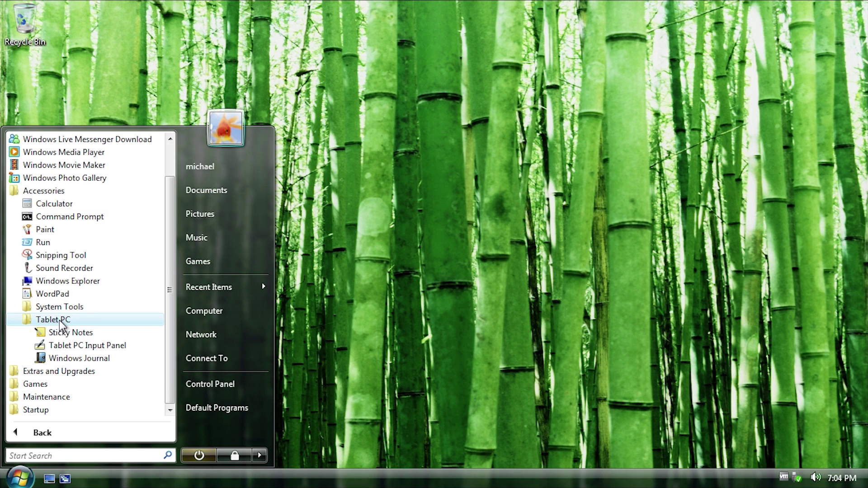
left_click(59, 320)
Step: Examine the Extras and Upgrades and Games folders in the programs list, and close the list
left_click(78, 372)
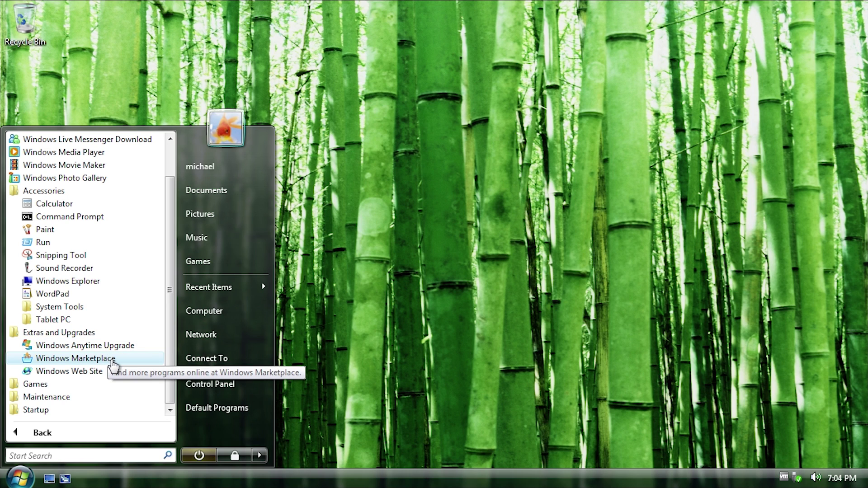
left_click(82, 386)
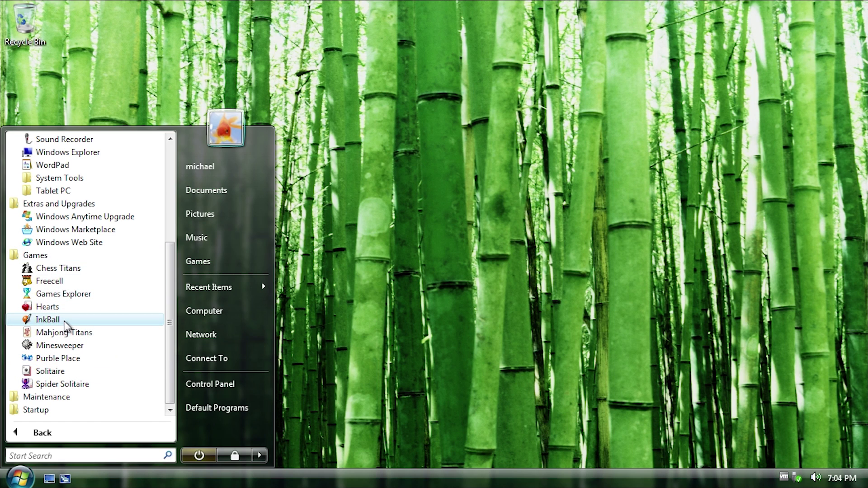
scroll(65, 320, "down", 1)
scroll(72, 307, "up", 5)
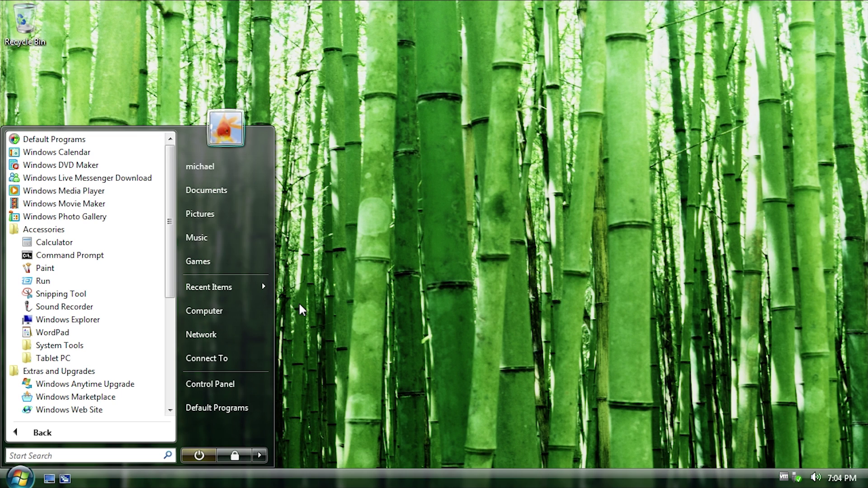
left_click(505, 366)
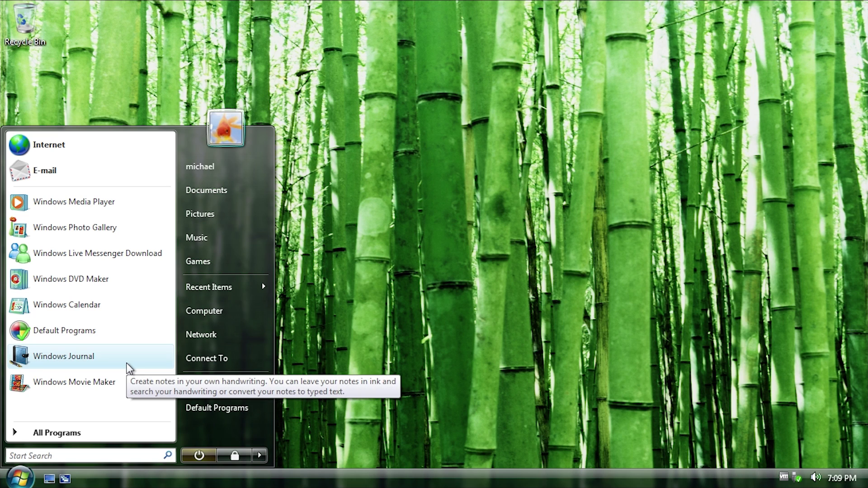
Step: Search the Start menu for "defender" and the Control Panel for "defe", and clear the Control Panel search
type("def")
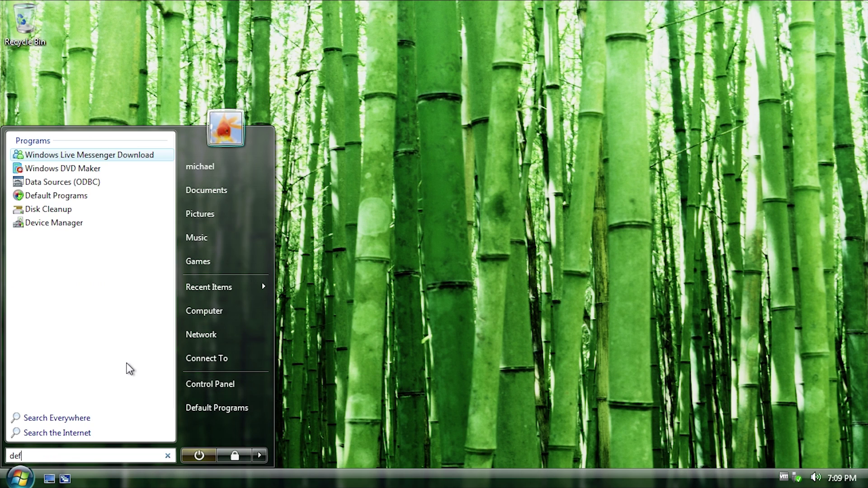
type("ender")
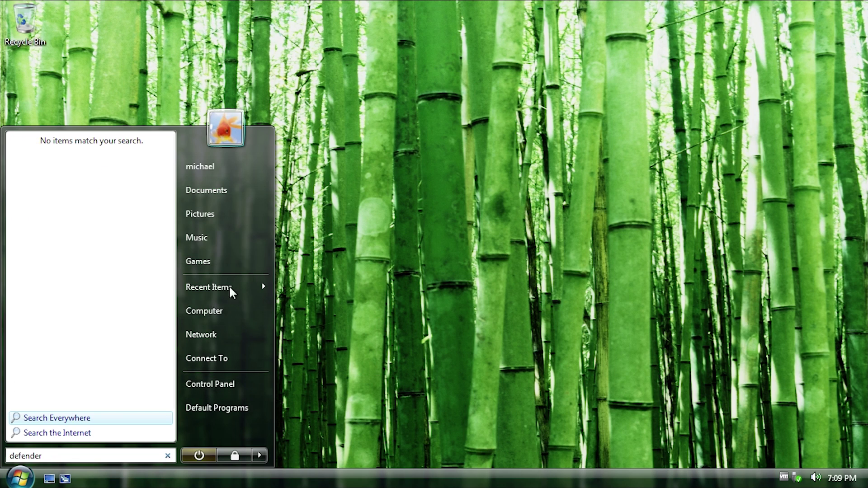
left_click(210, 384)
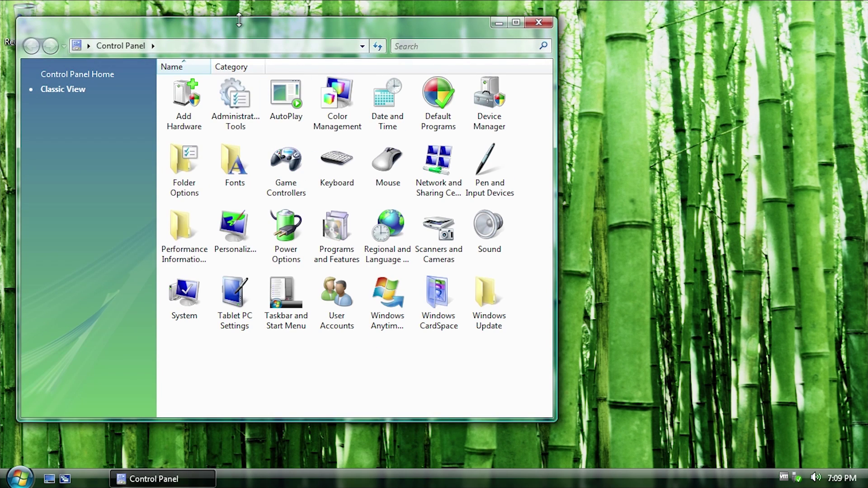
left_click_drag(242, 27, 303, 40)
left_click(529, 60)
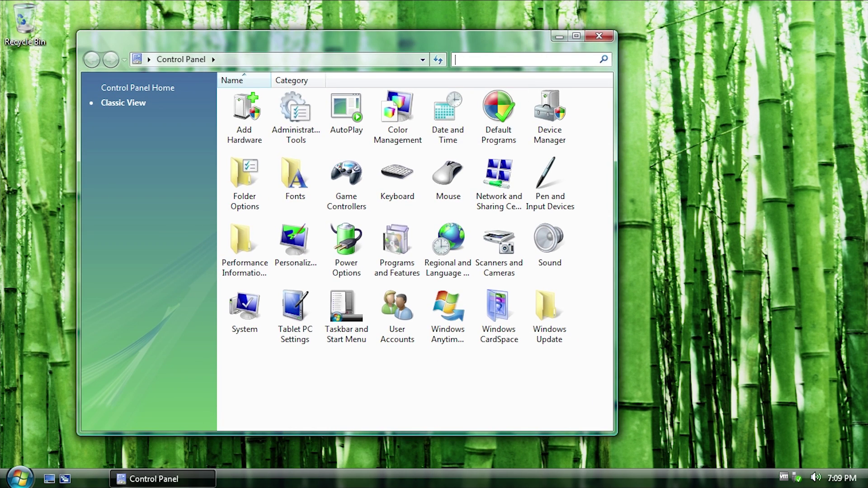
type("defe")
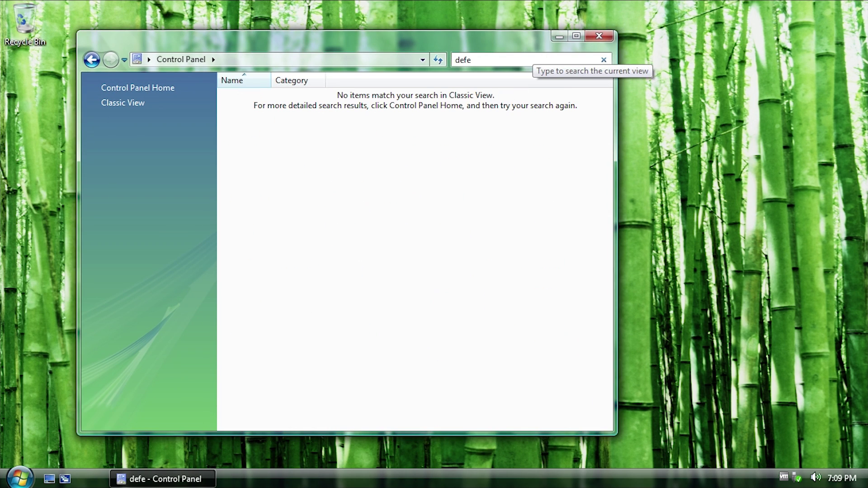
key("ctrl+a")
key("BackSpace")
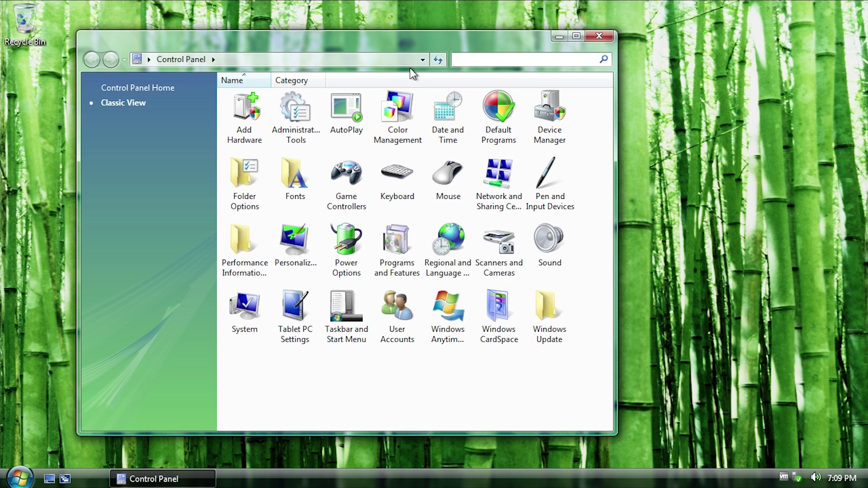
left_click(528, 388)
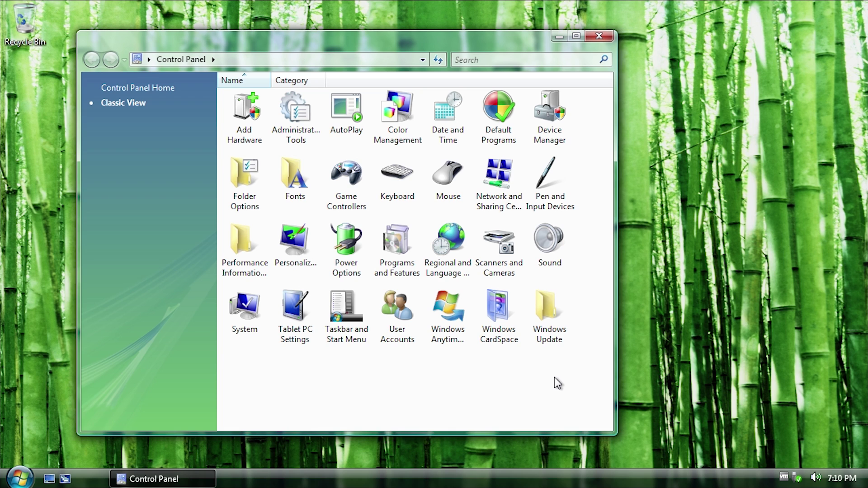
Step: Widen the Control Panel window, view the installed programs in Programs and Features, and return to the Control Panel items
left_click_drag(615, 280, 810, 274)
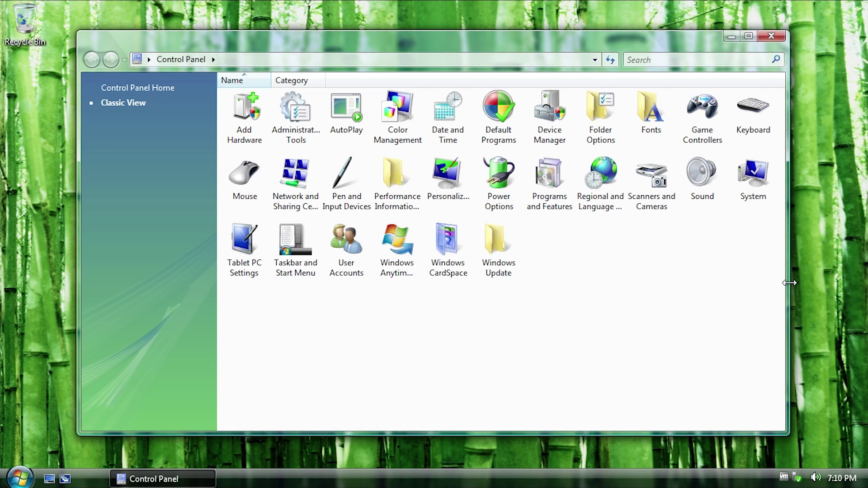
double_click(548, 182)
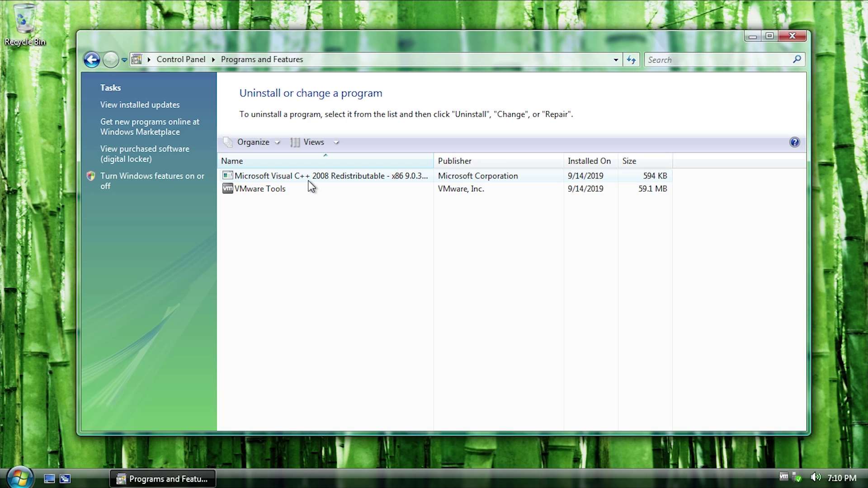
key("alt+Left")
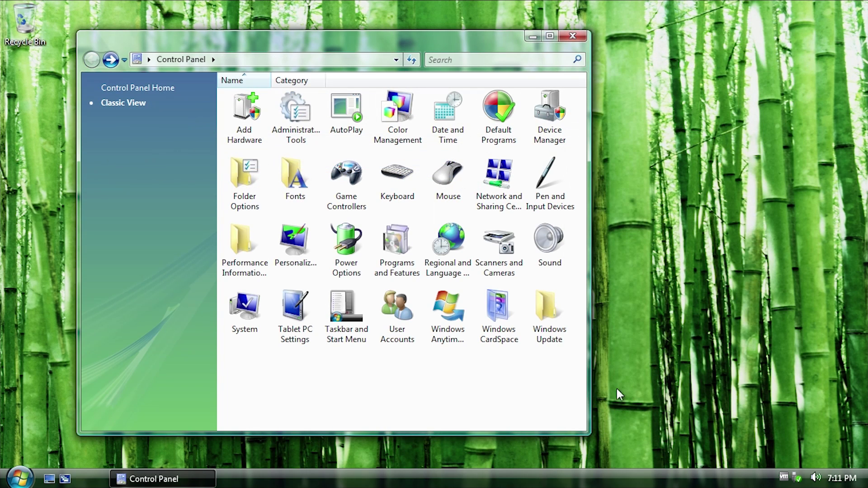
Step: Search the Control Panel for "fire" and return to the full list of items
left_click(497, 60)
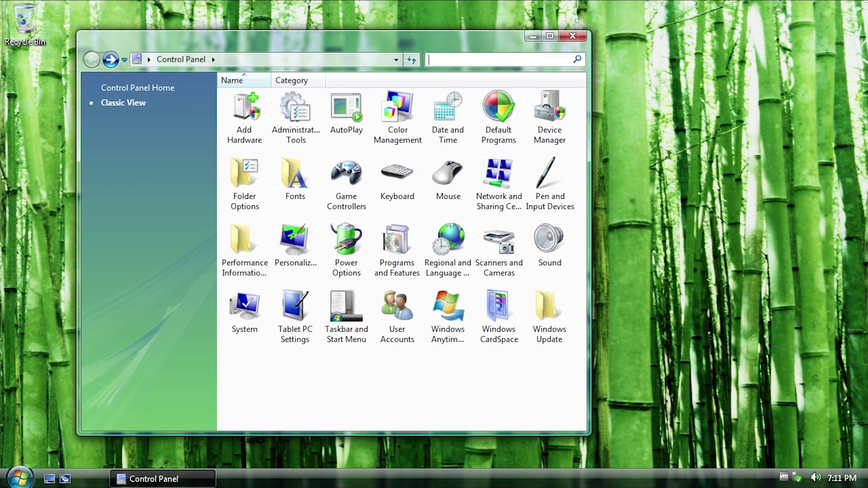
type("fire")
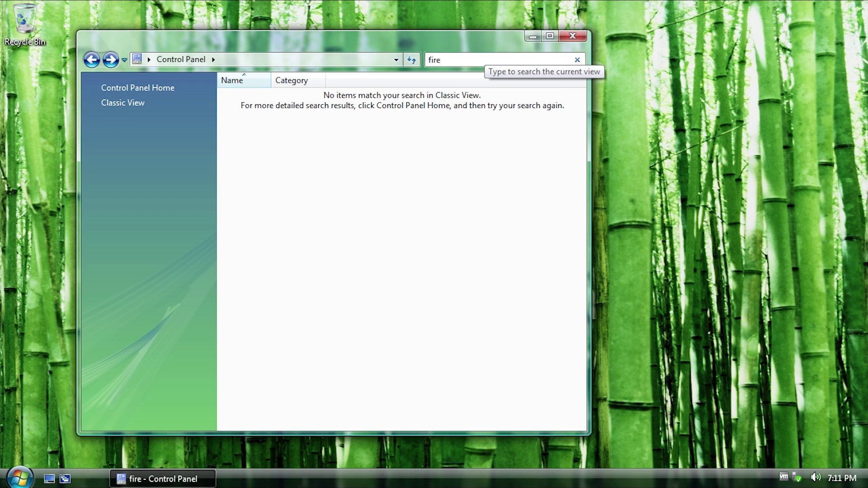
key("alt+Left")
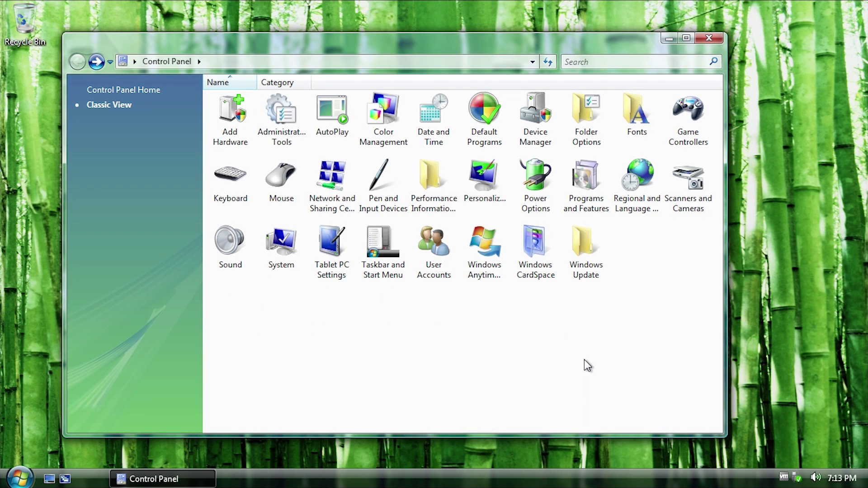
Step: Open Windows CardSpace from the Control Panel to view it, and close both CardSpace and the Control Panel
left_click_drag(635, 300, 558, 213)
left_click(625, 262)
left_click(593, 253)
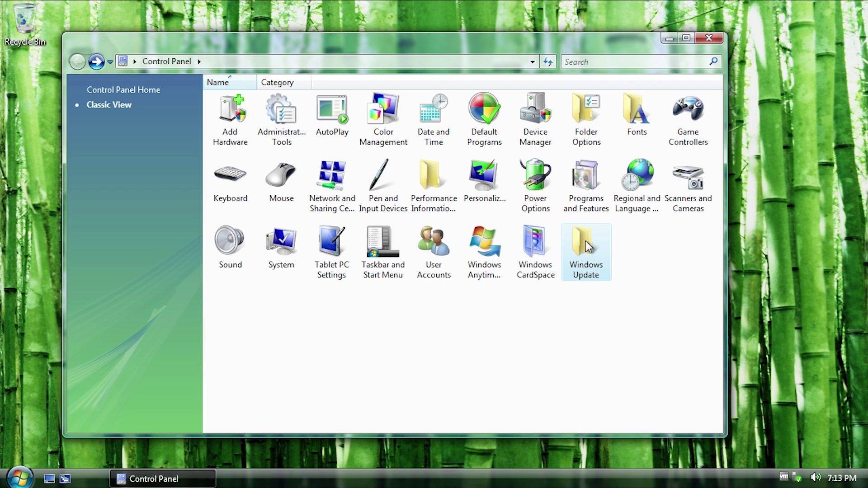
double_click(537, 245)
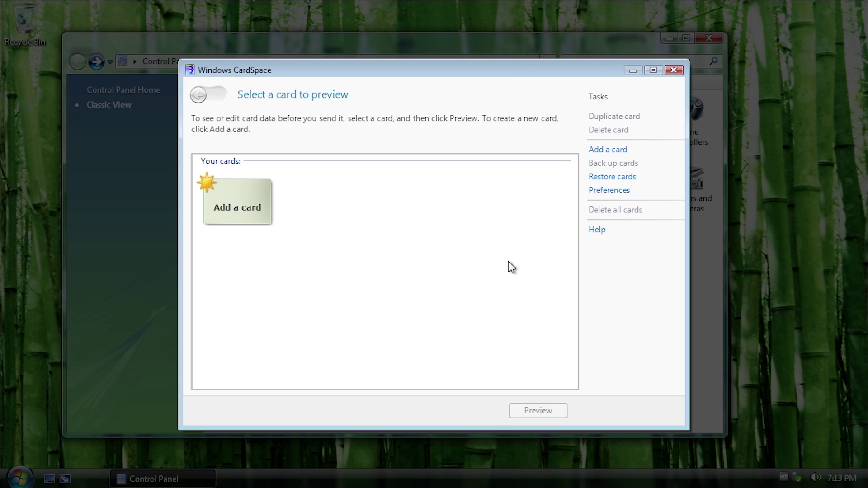
left_click(677, 72)
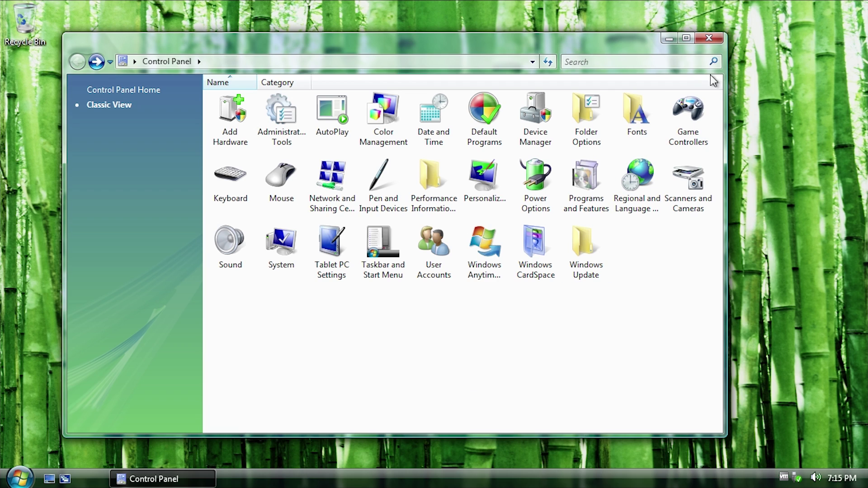
left_click(708, 40)
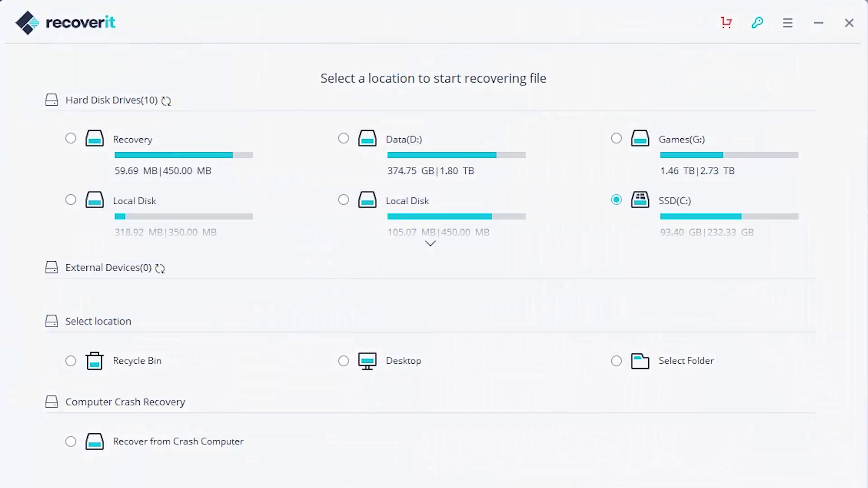
Step: Switch to Recoverit, expand and collapse the list of hard disk drives, and examine the available recovery locations
left_click(430, 242)
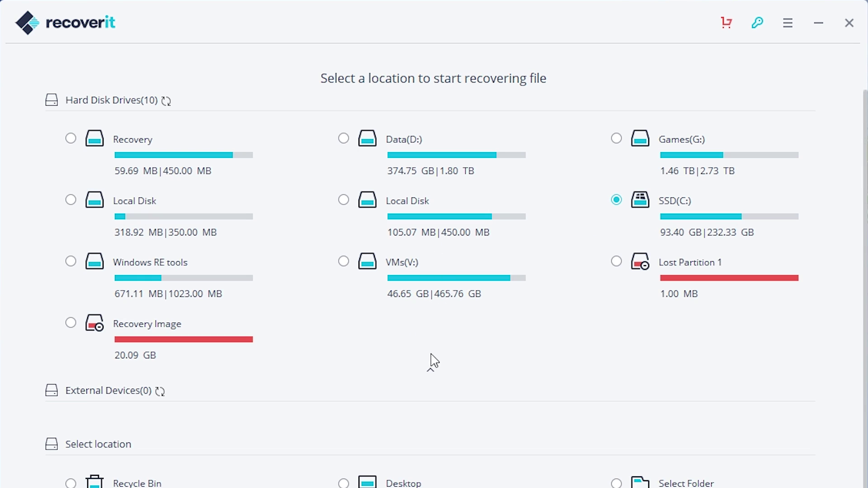
left_click(429, 370)
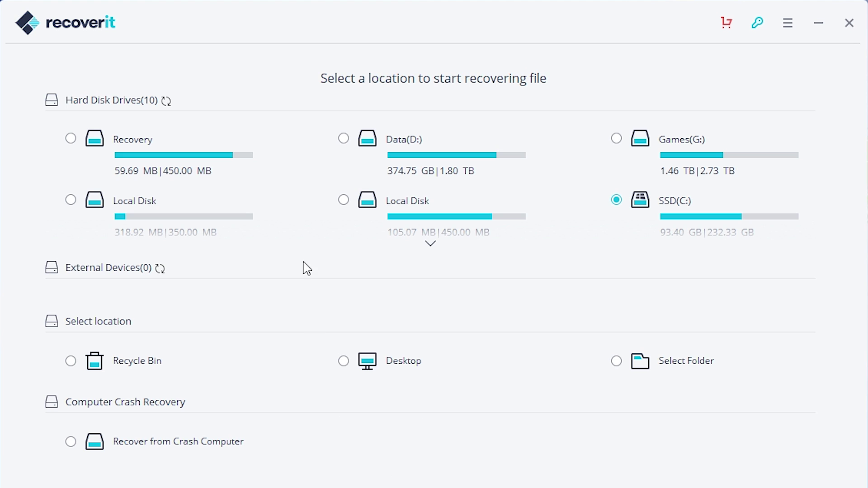
left_click(355, 144)
left_click(345, 201)
left_click(345, 361)
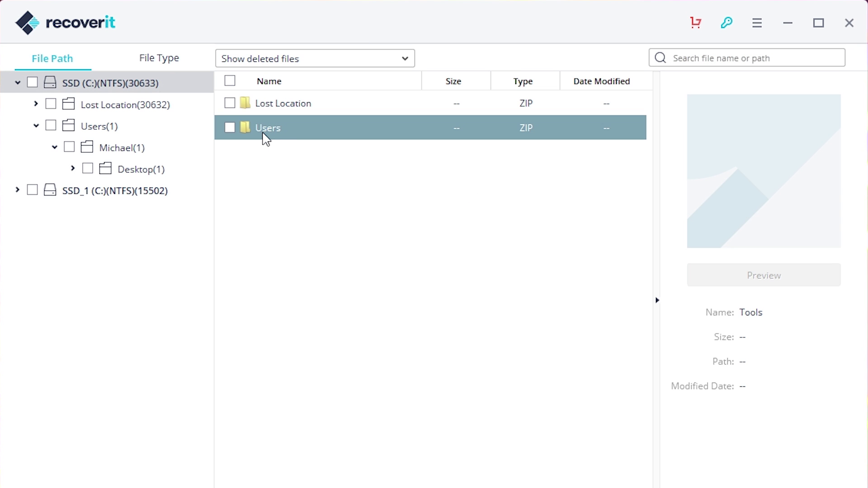
Step: Browse the deleted files to the user's Desktop folder under Users and mark Win98_Screensavers.zip for recovery
double_click(266, 136)
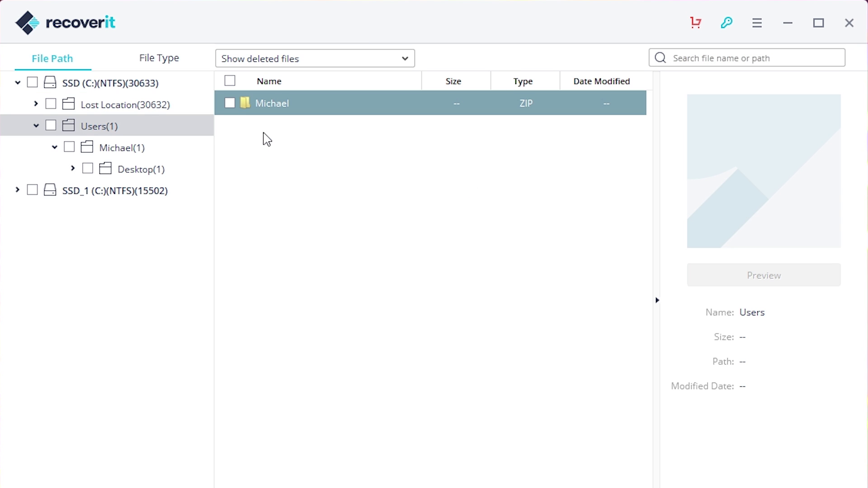
double_click(266, 114)
double_click(266, 114)
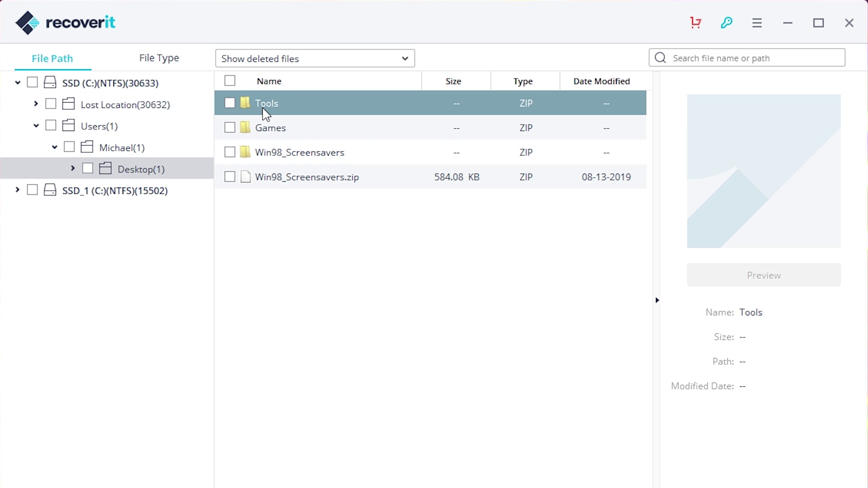
left_click(328, 177)
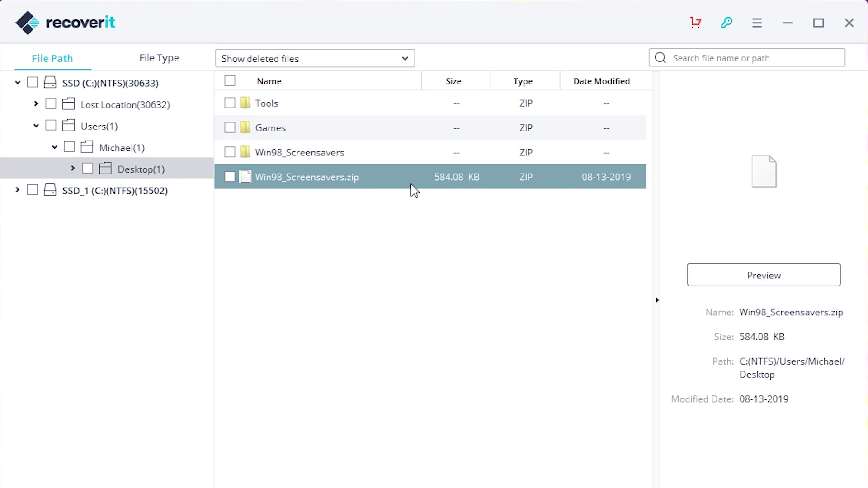
left_click(227, 178)
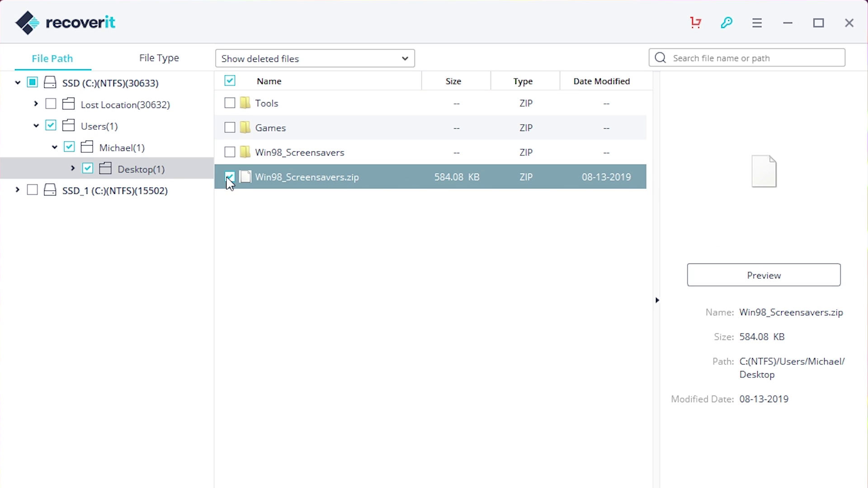